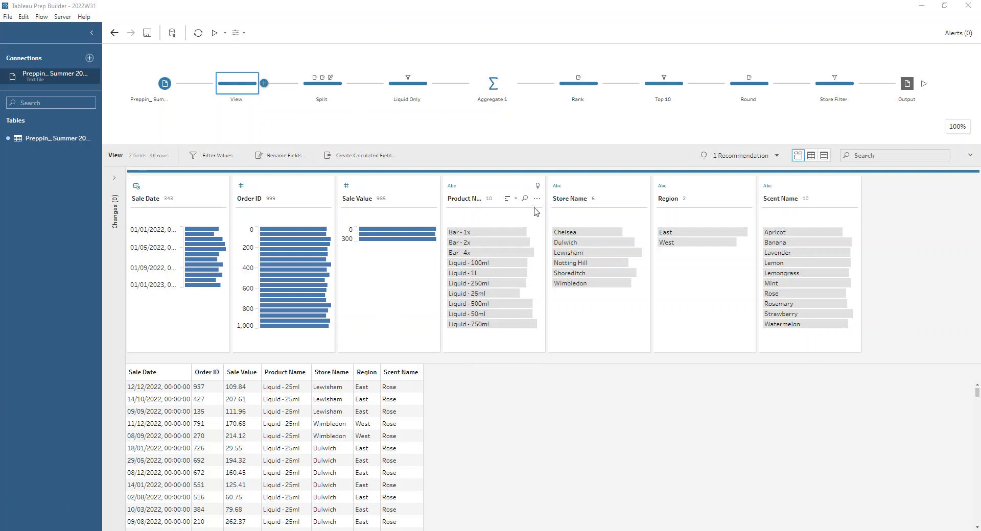
- Try a custom split of the Product Name field using the separator "-" with all fields split off, and cancel it
left_click(537, 199)
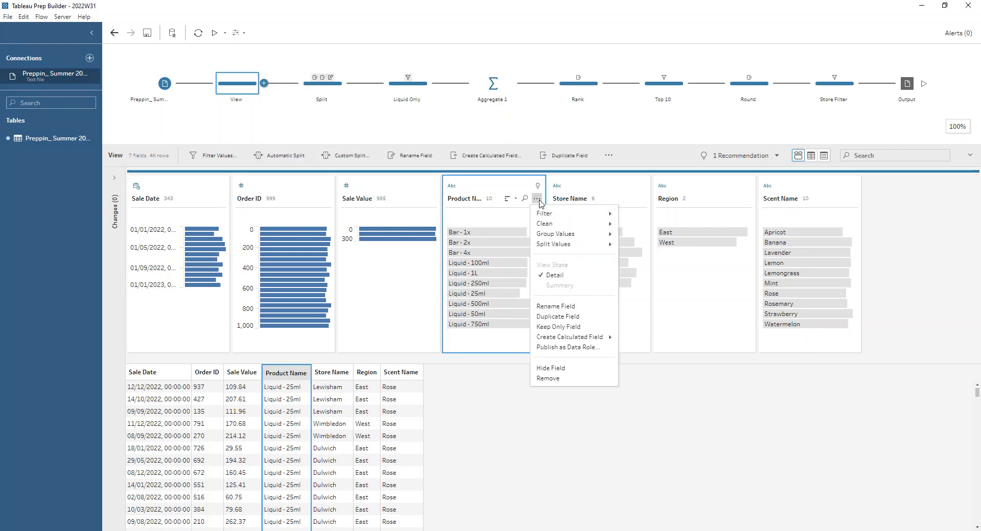
mouse_move(570, 245)
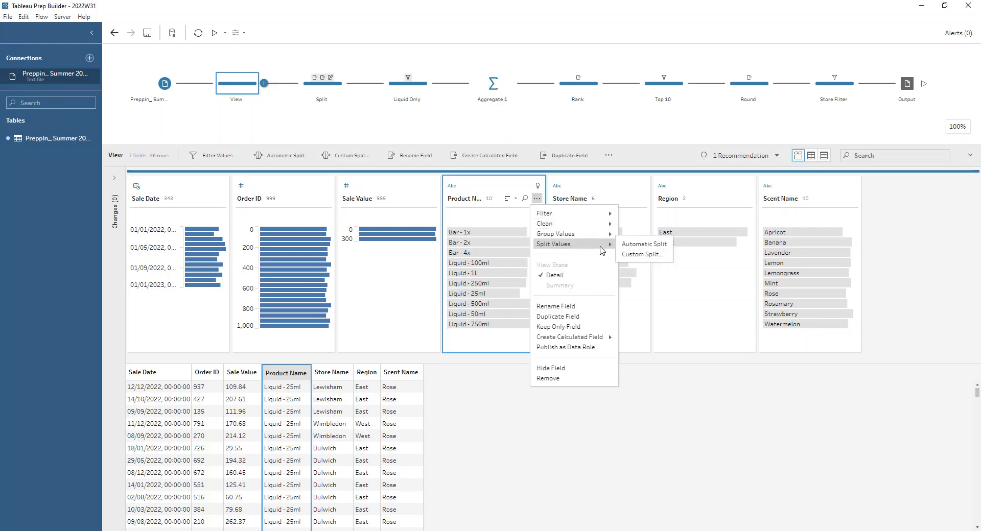
left_click(642, 254)
type("-")
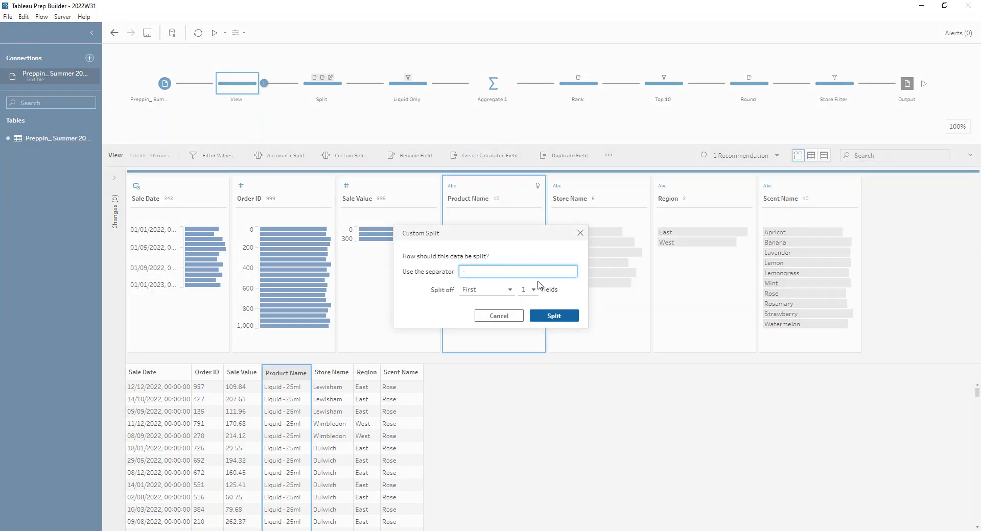
left_click(510, 289)
left_click(493, 327)
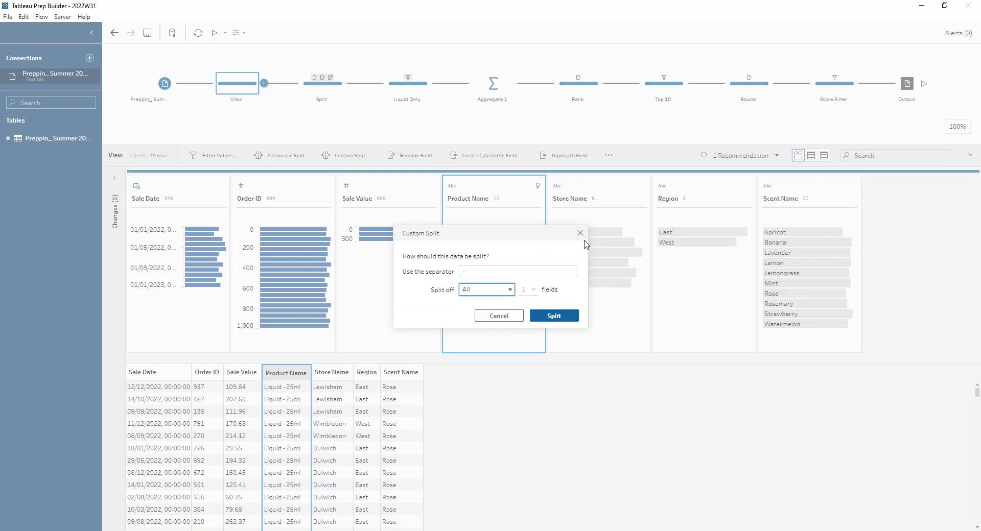
left_click(497, 316)
- Compare the Split and Liquid Only steps and highlight the Liquid rows of Product Type in the Split step
left_click(331, 91)
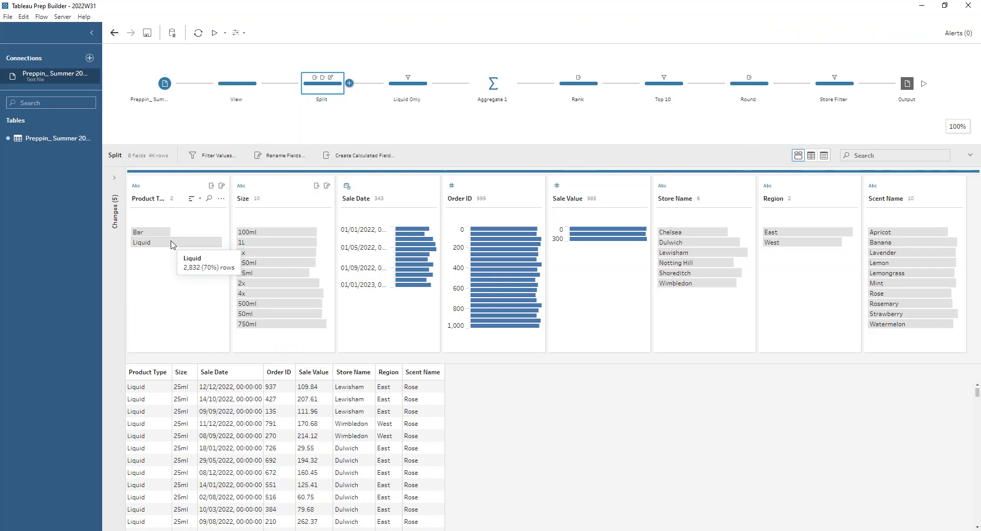
left_click(404, 96)
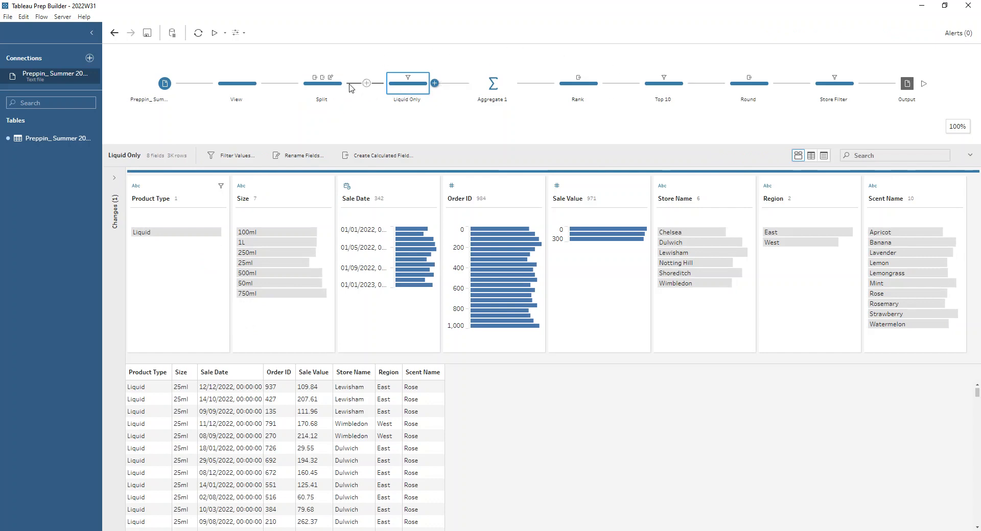
left_click(327, 86)
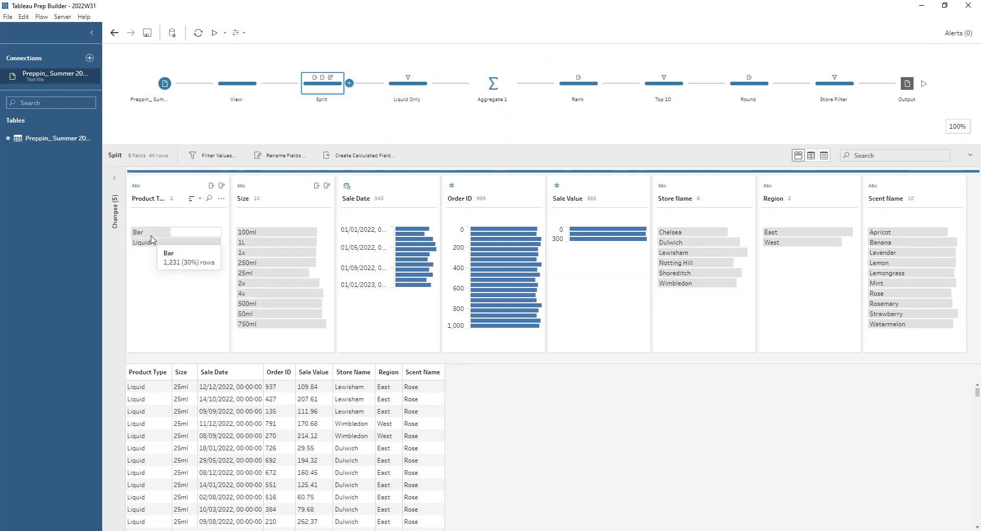
left_click(153, 242)
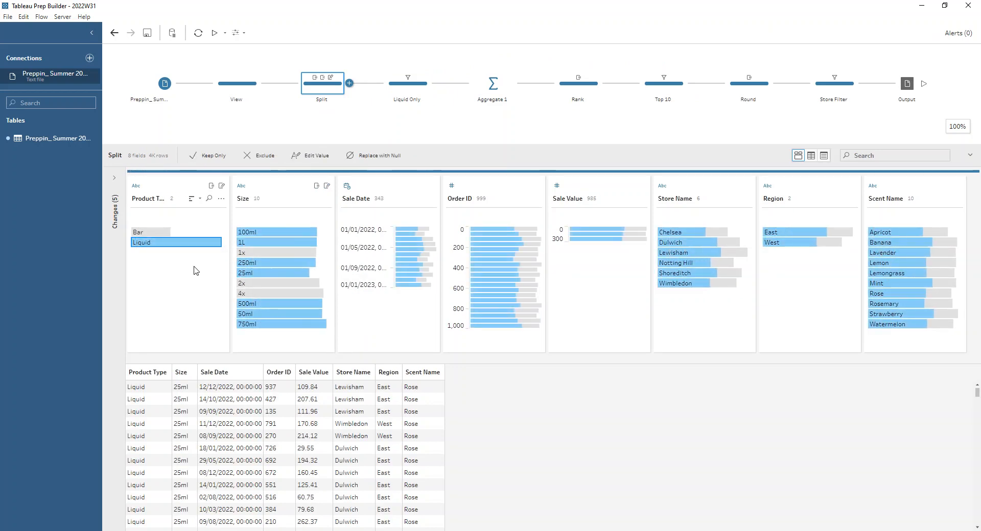
- Review the ways to filter values in the Liquid Only step, including the filter options of the Product Type field
left_click(414, 88)
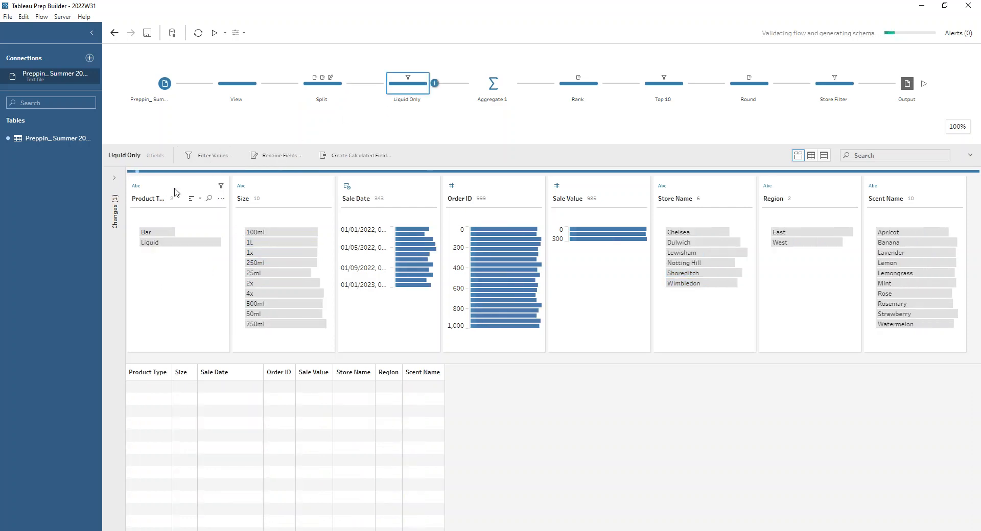
left_click(216, 157)
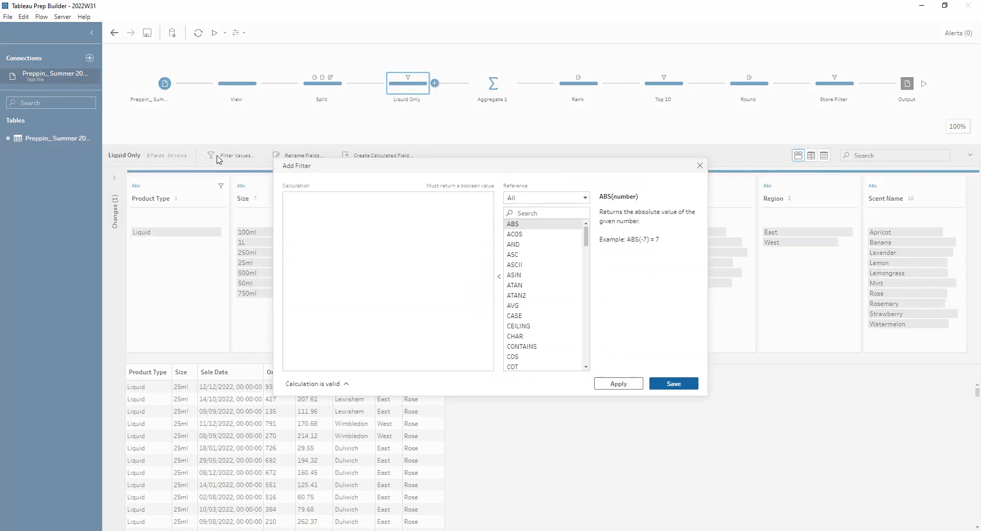
left_click(699, 165)
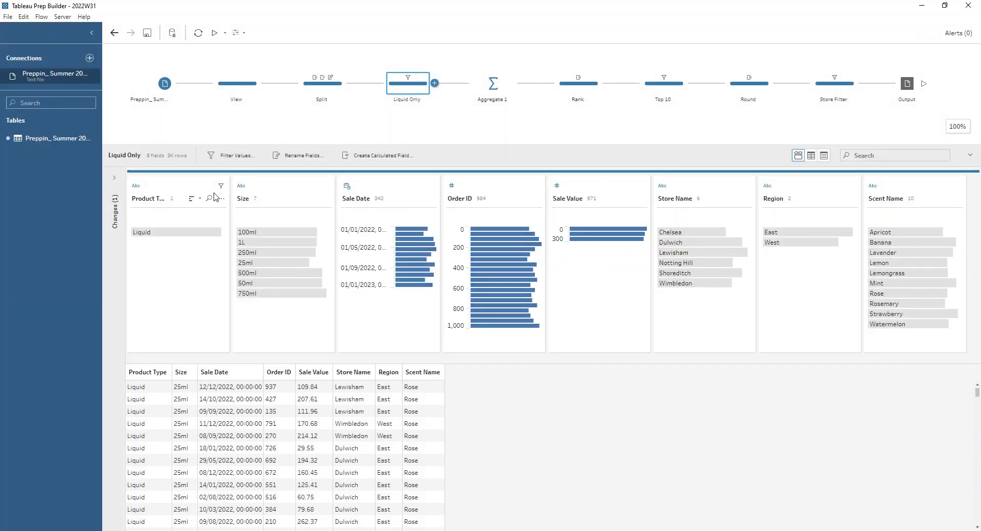
left_click(222, 203)
mouse_move(243, 219)
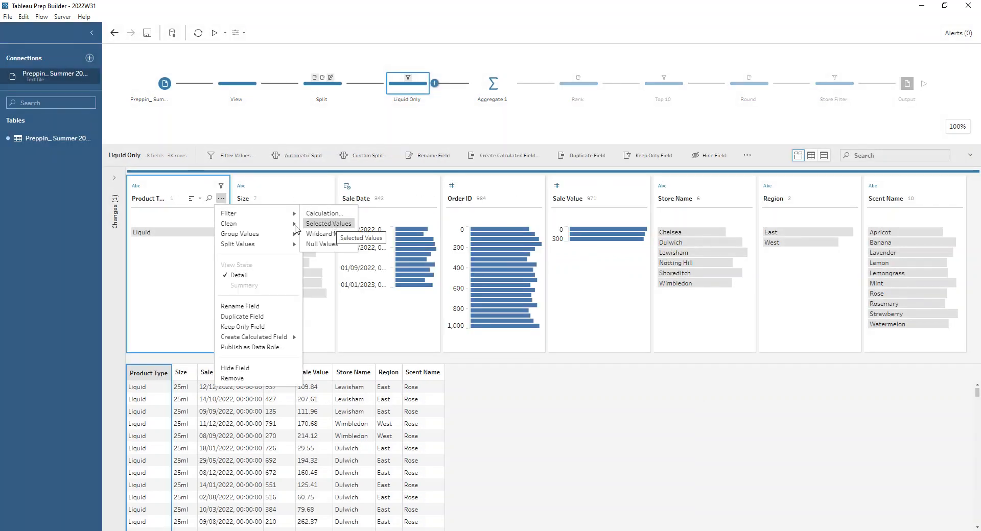
left_click(146, 278)
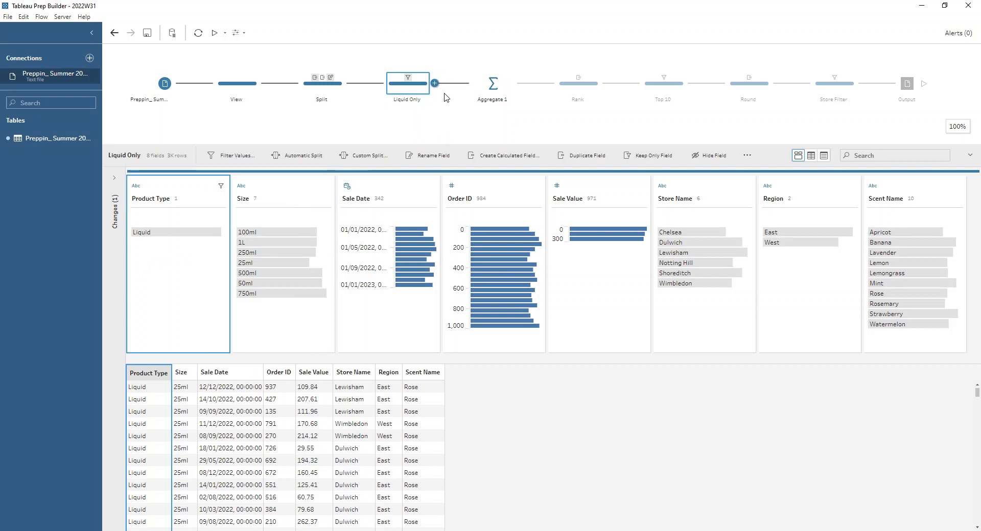
- Review the Aggregate 1 step and the calculated field options for Sale Value in the Rank step
left_click(489, 101)
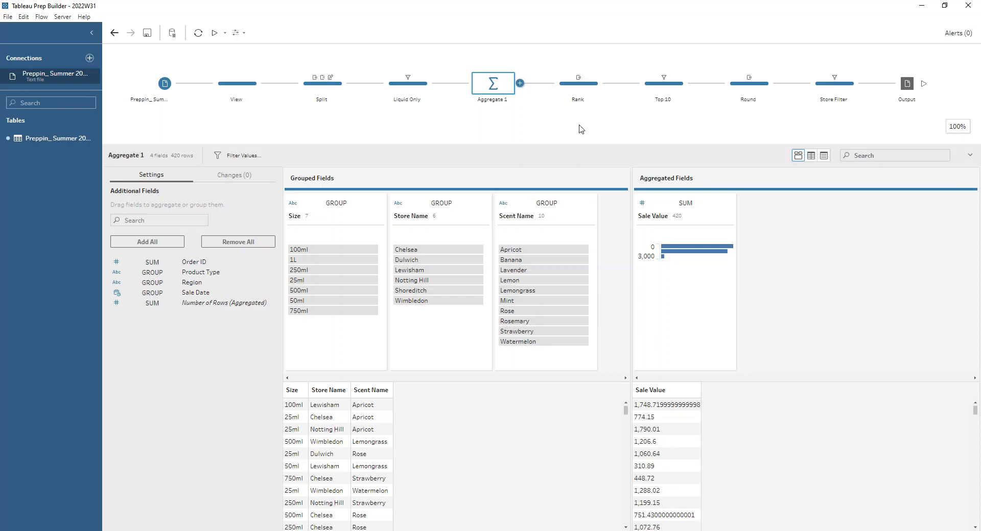
left_click(575, 92)
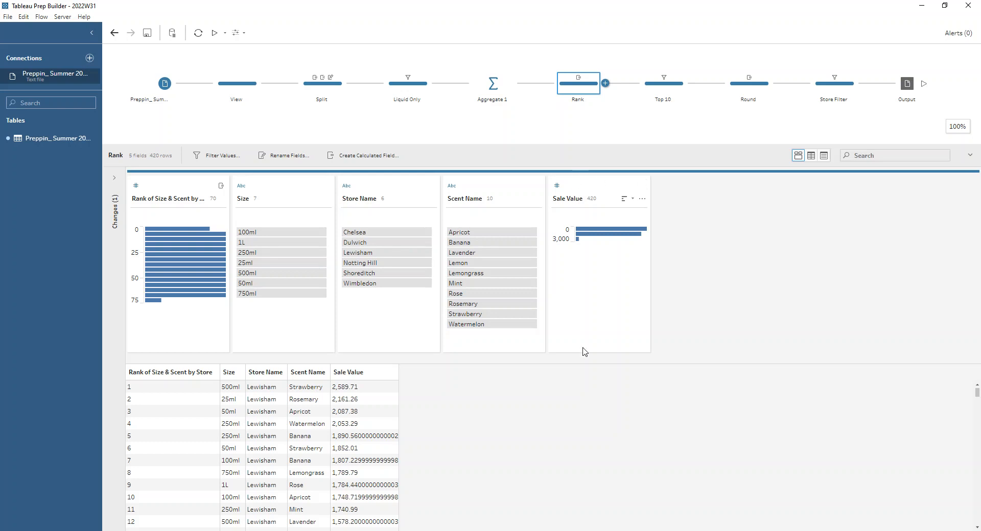
left_click(642, 199)
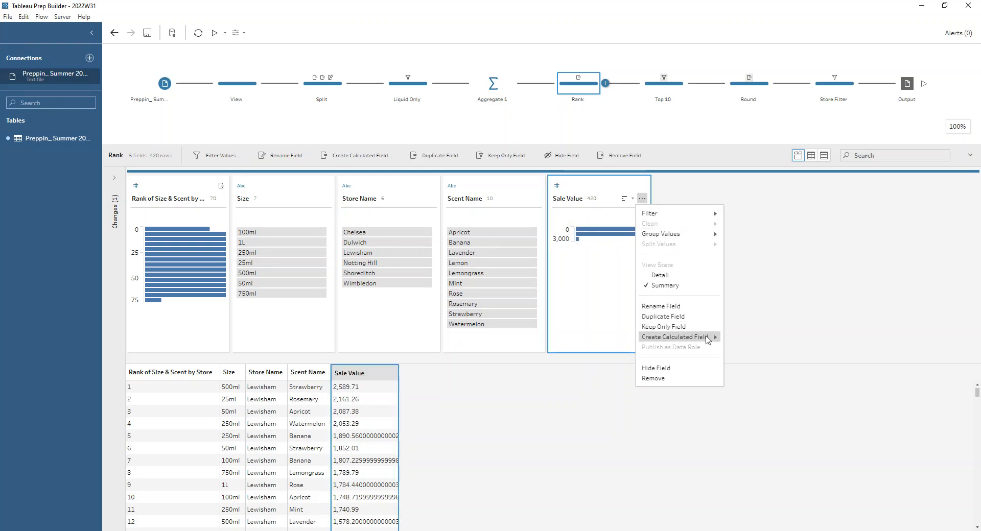
mouse_move(707, 340)
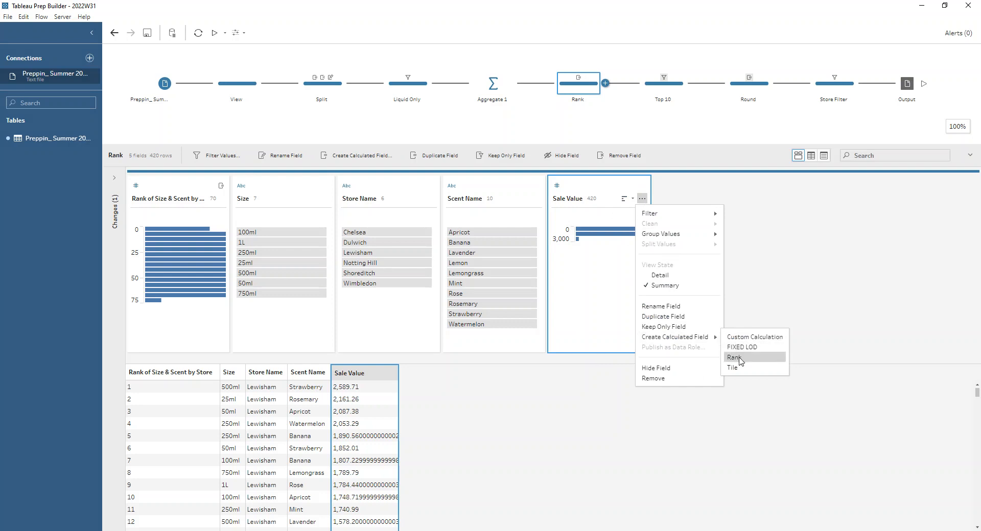
- Open the existing Rank calculation, try ordering Sale Value ascending, restore descending order and close the calculation
left_click(115, 177)
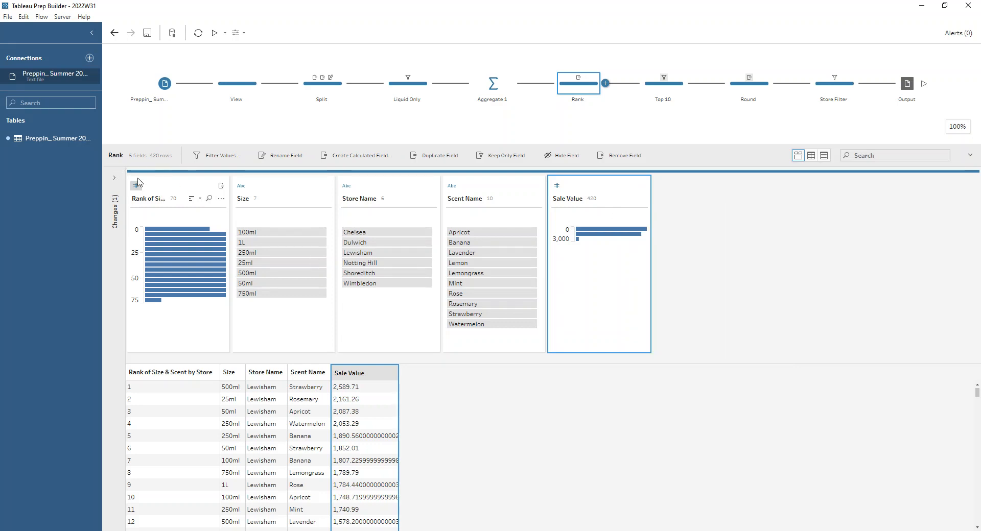
left_click(115, 177)
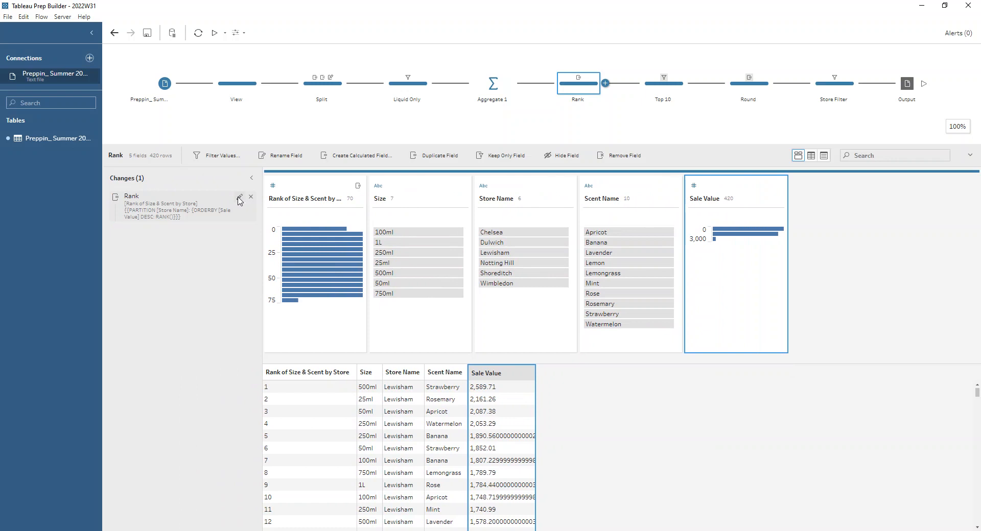
left_click(241, 201)
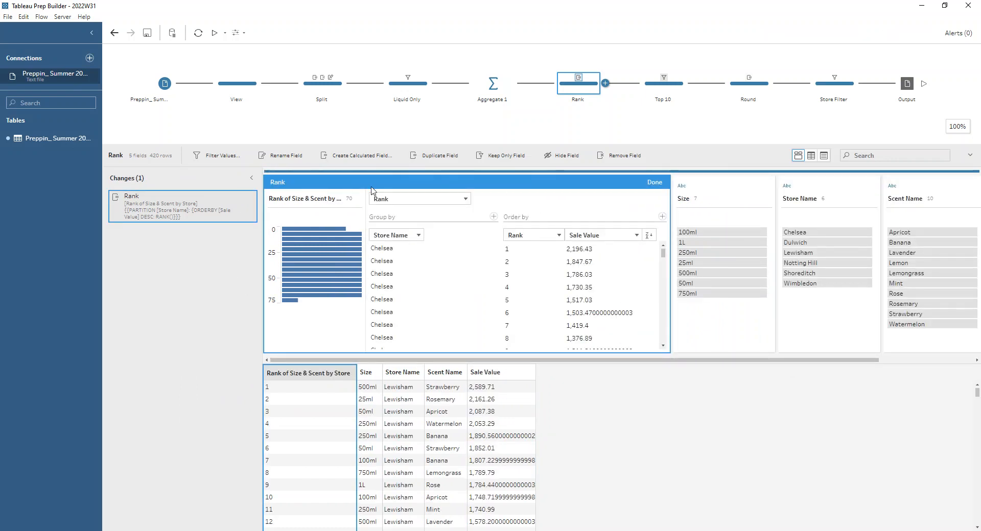
left_click(650, 237)
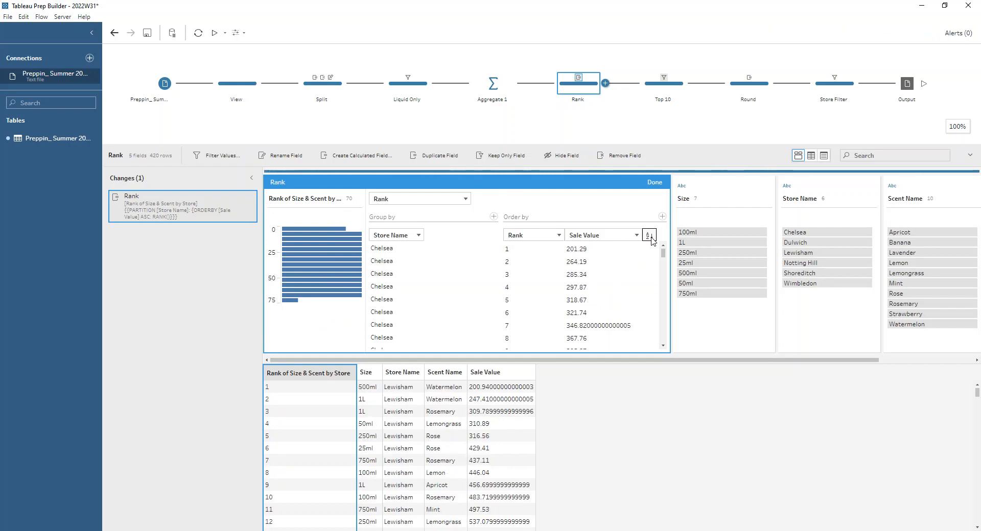
left_click(650, 237)
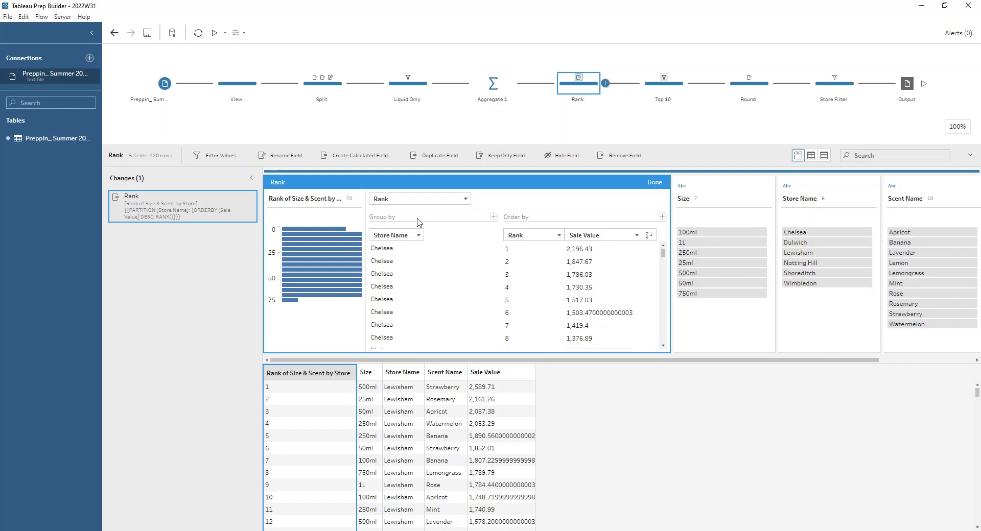
left_click(653, 183)
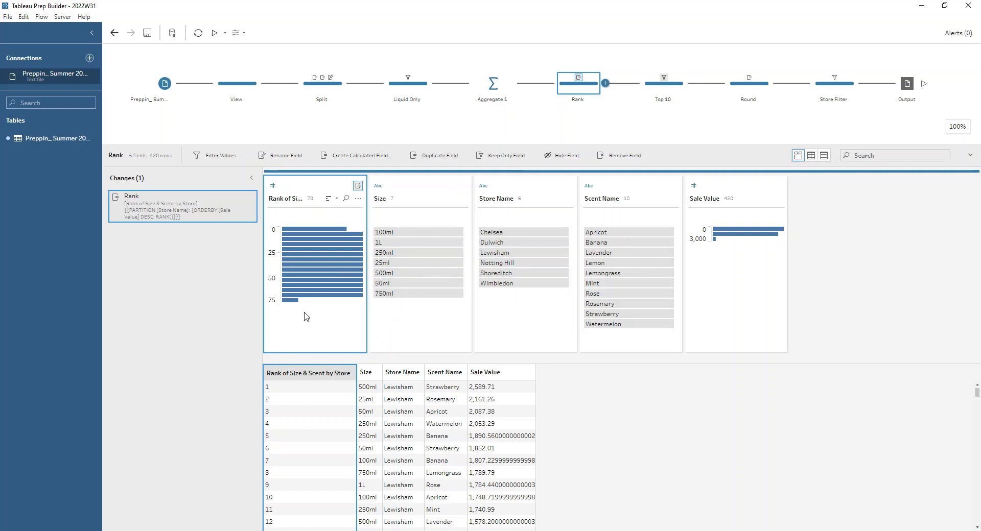
- Examine the size and scent rankings per store by highlighting Chelsea, Dulwich and Lewisham in the Rank step
mouse_move(539, 234)
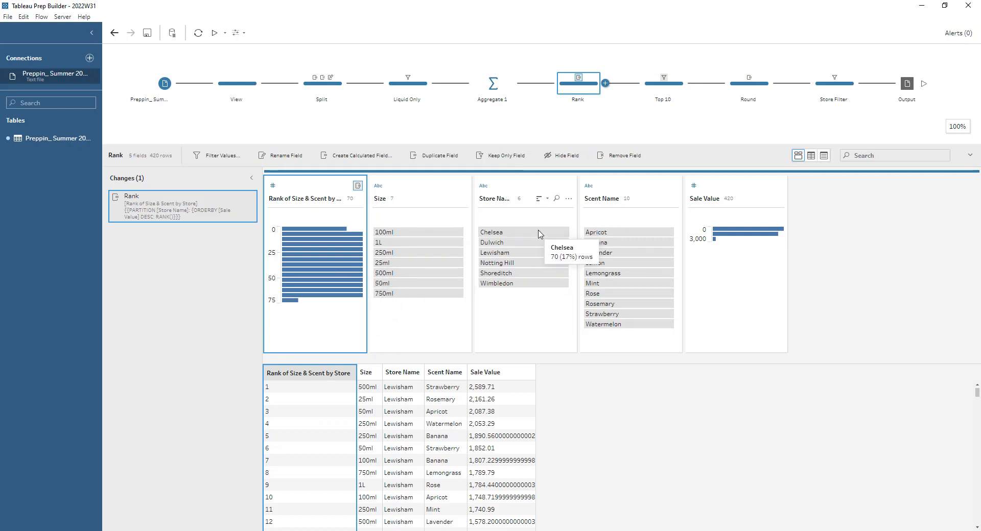
left_click(539, 234)
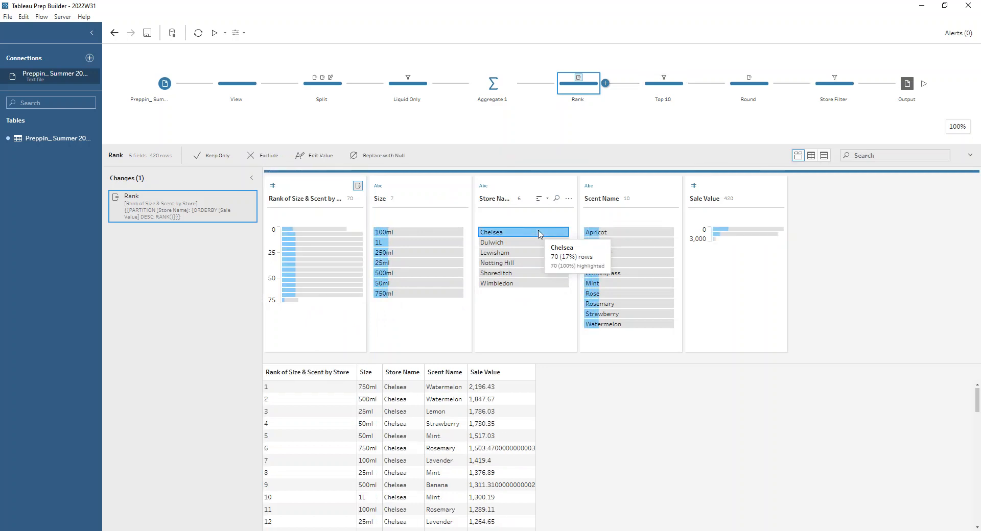
left_click(540, 242)
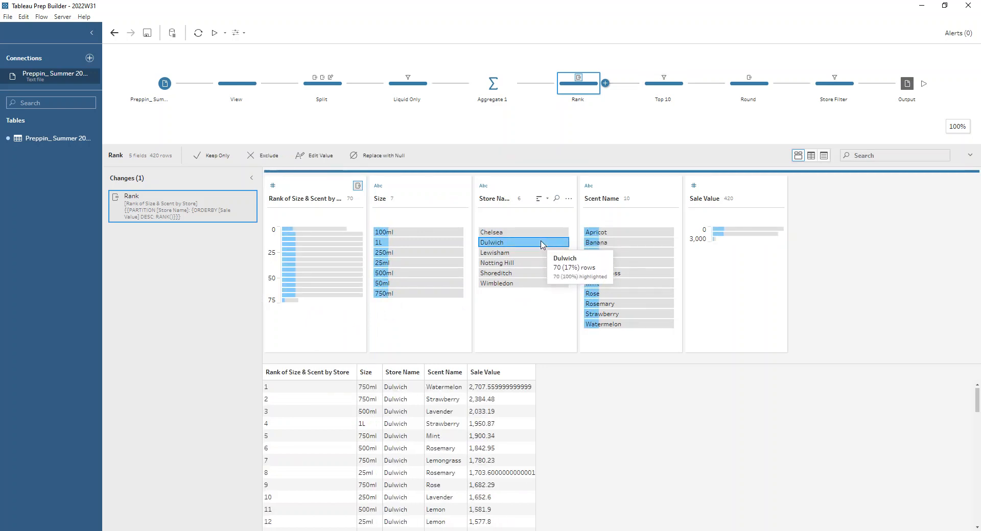
left_click(544, 253)
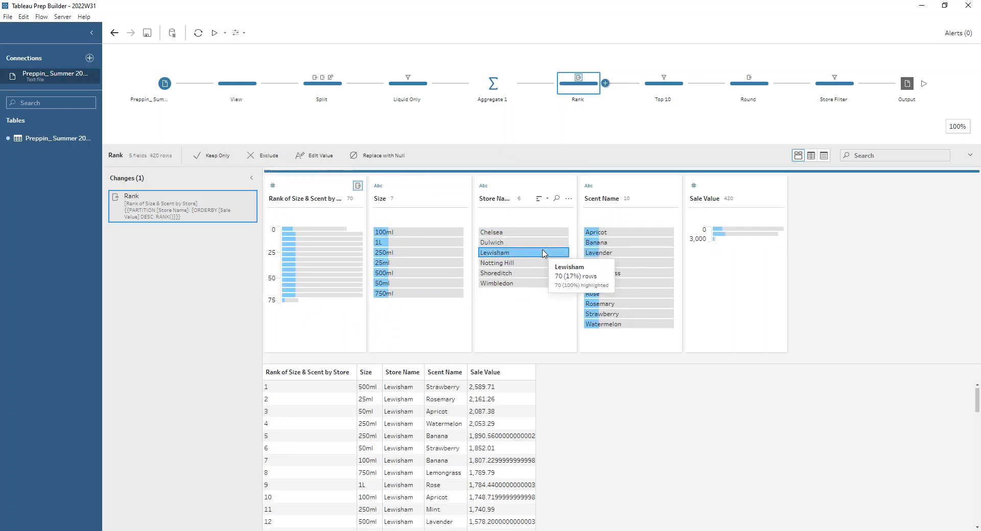
left_click(538, 233)
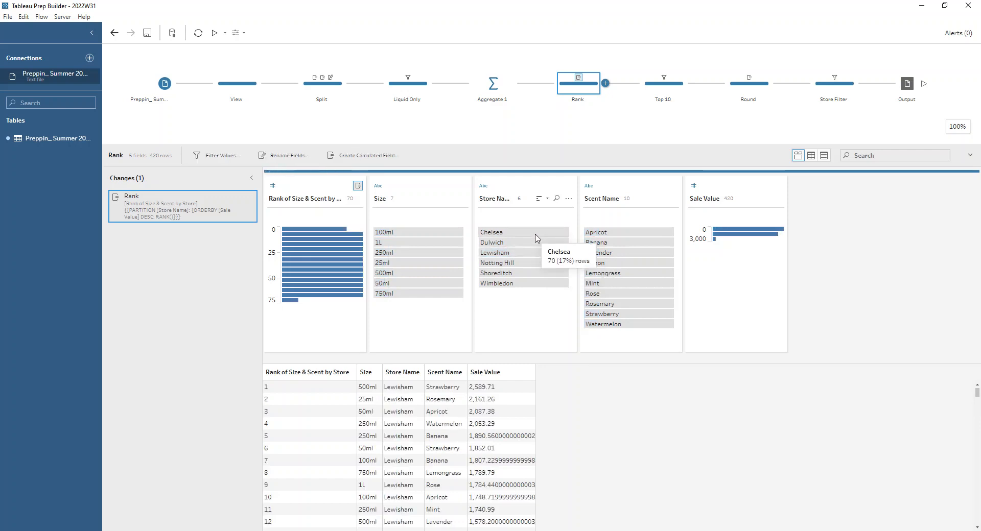
left_click(537, 243)
left_click(538, 252)
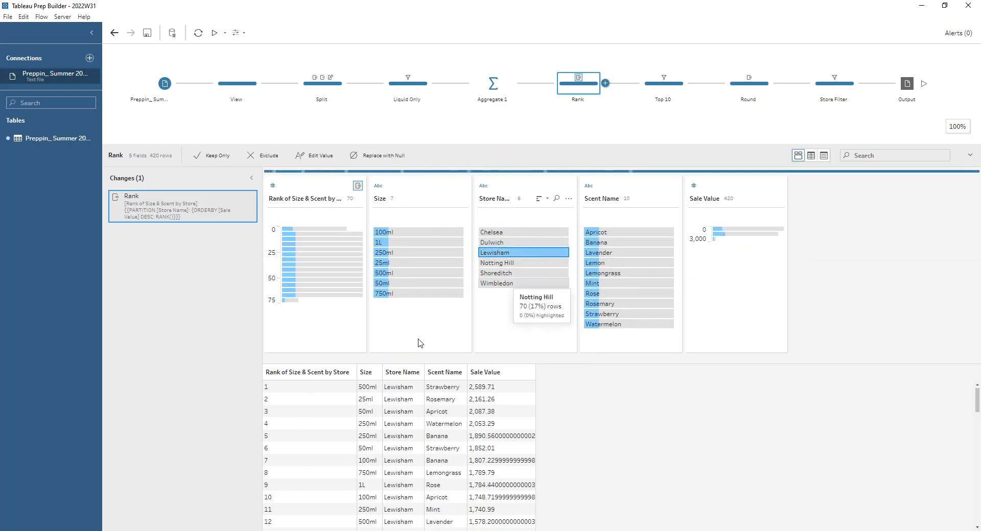
left_click(526, 255)
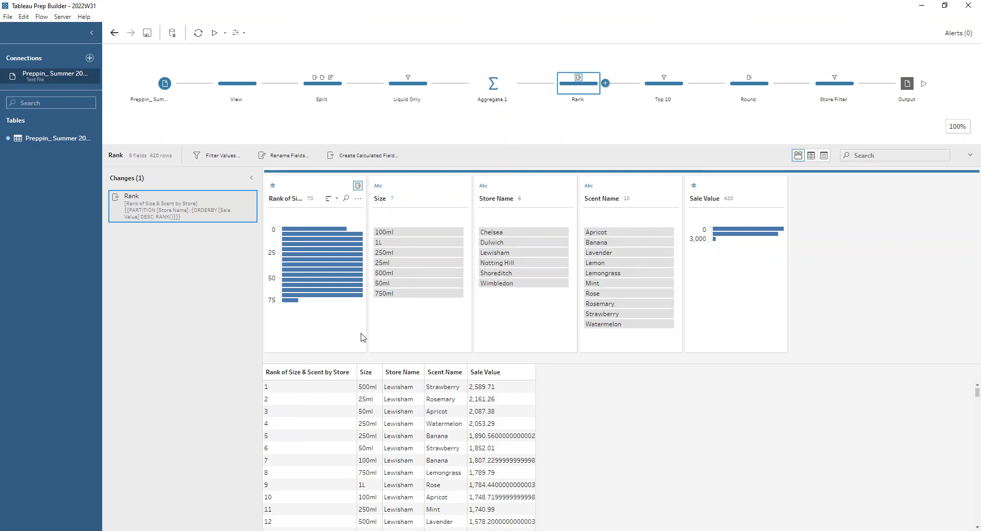
- Try a range-of-values filter with maximum 10 on Rank of Size & Scent by Store in the Top 10 step, and remove it
left_click(654, 89)
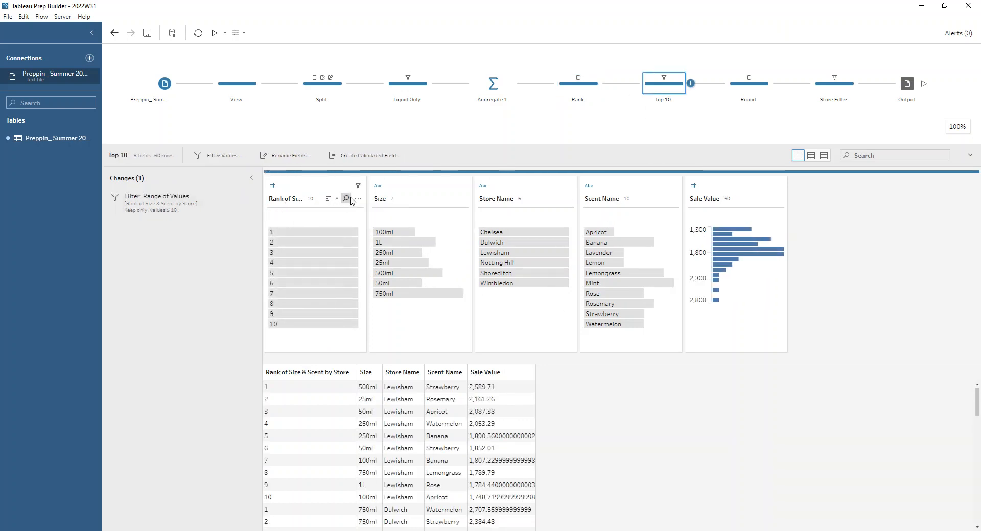
left_click(358, 198)
mouse_move(429, 214)
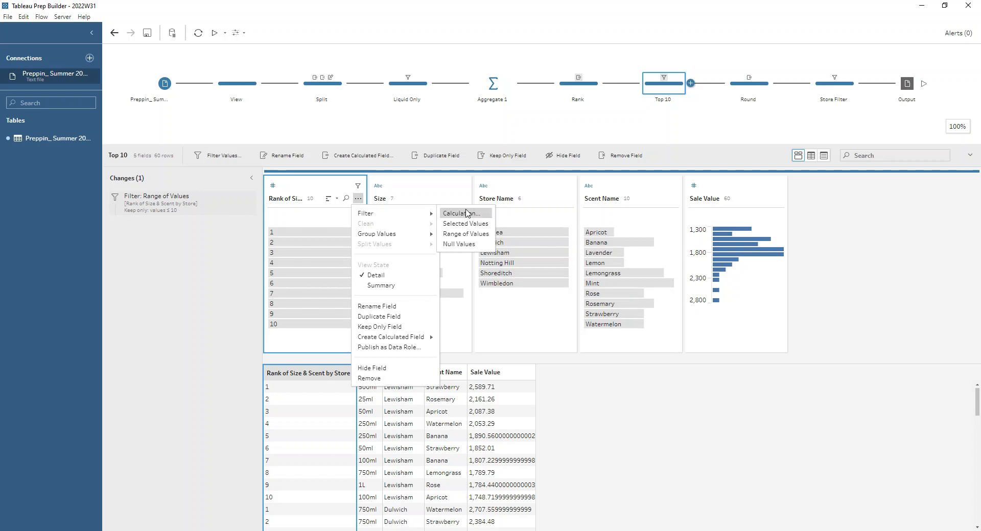
left_click(485, 234)
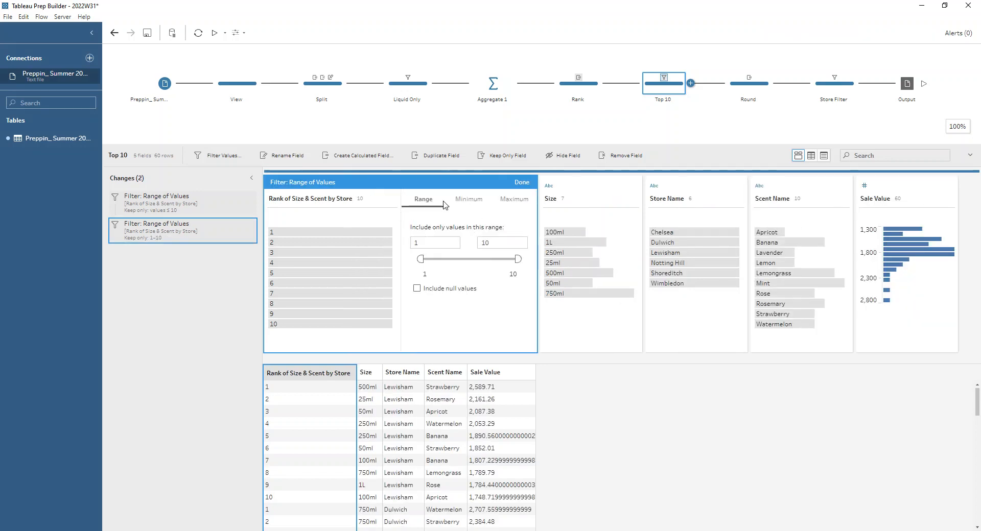
left_click(514, 200)
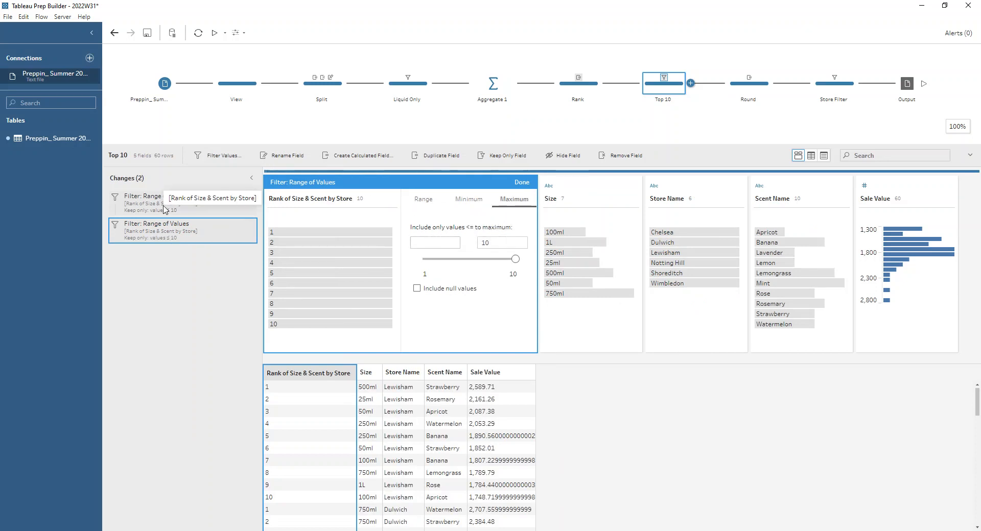
left_click(250, 224)
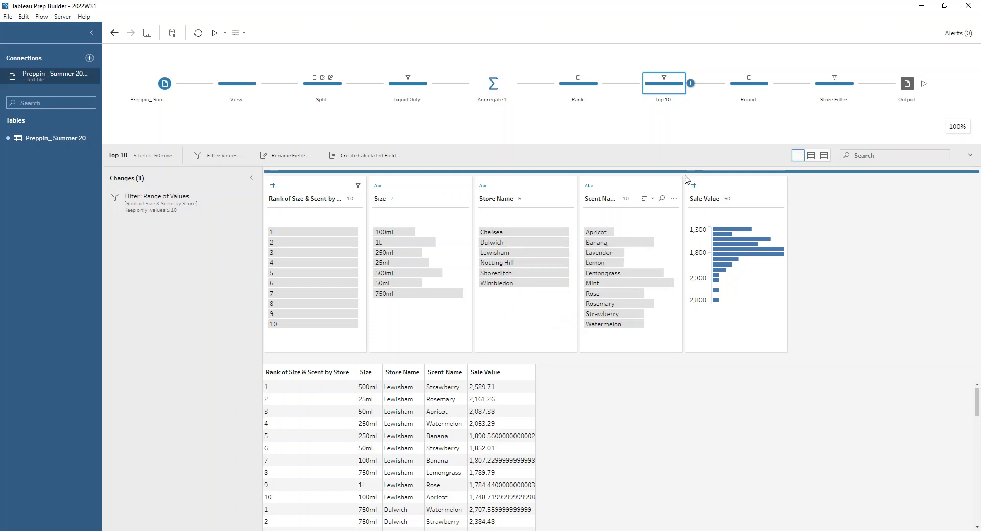
- Examine the Sale Value rounding calculation in the Round step and close it without changes
left_click(741, 94)
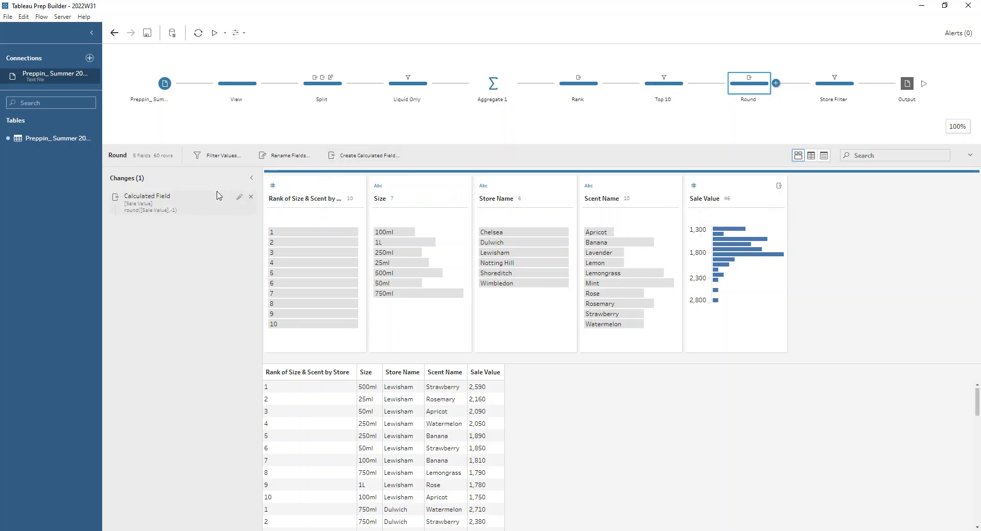
left_click(239, 200)
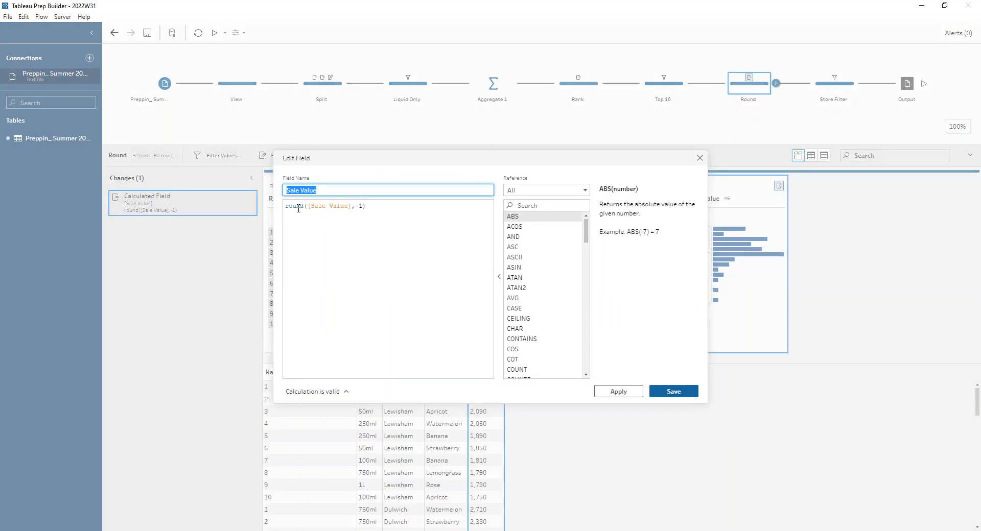
left_click(383, 207)
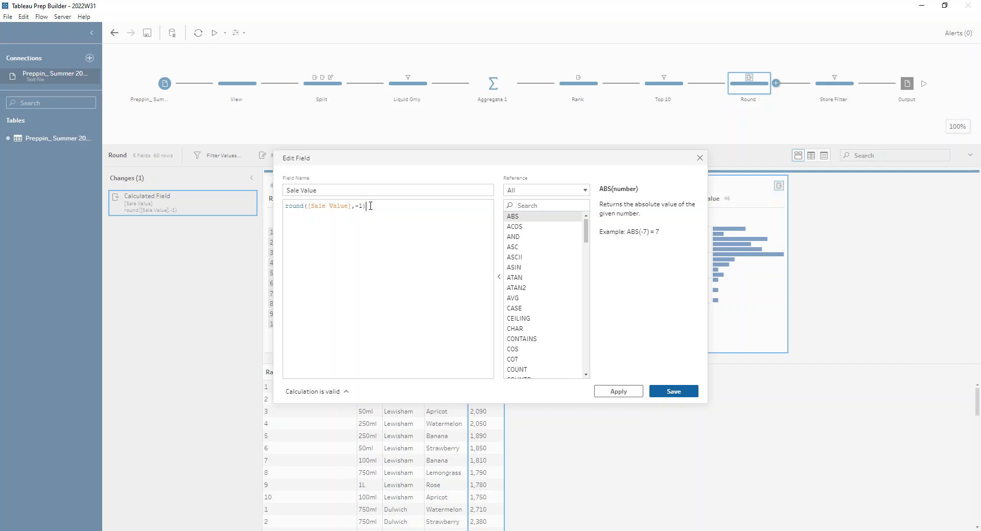
left_click(700, 159)
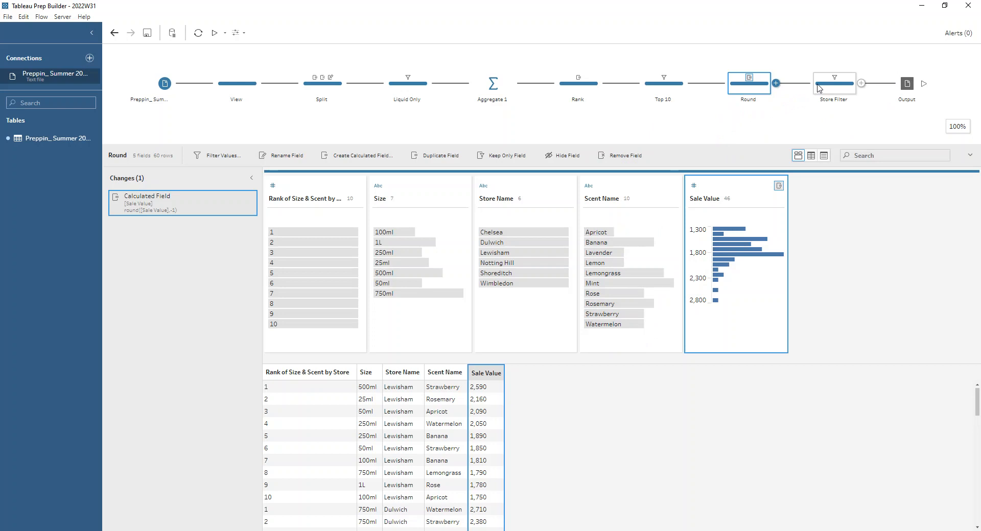
- Review the Select a Store parameter's settings and its list of allowable store values, keeping them as they are
left_click(238, 34)
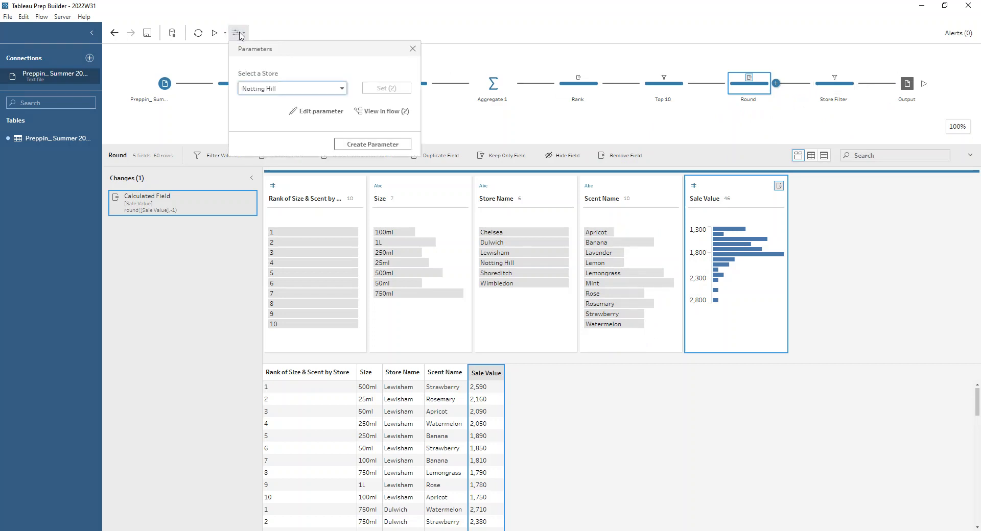
left_click(320, 111)
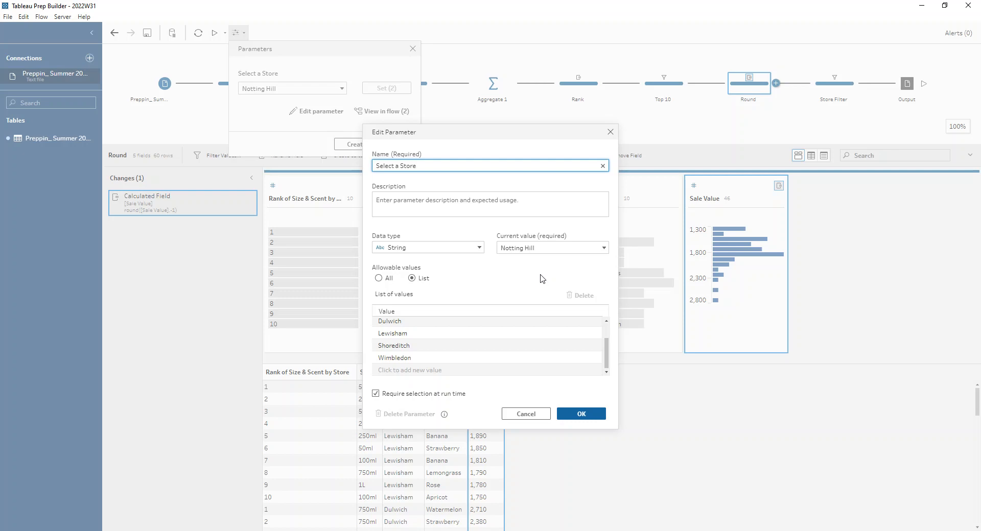
scroll(591, 346, "up", 2)
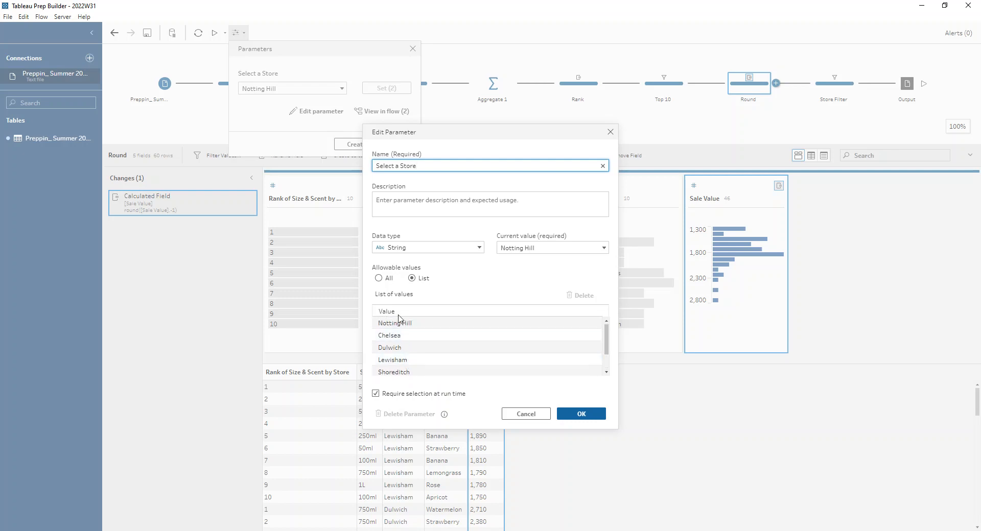
scroll(407, 339, "down", 2)
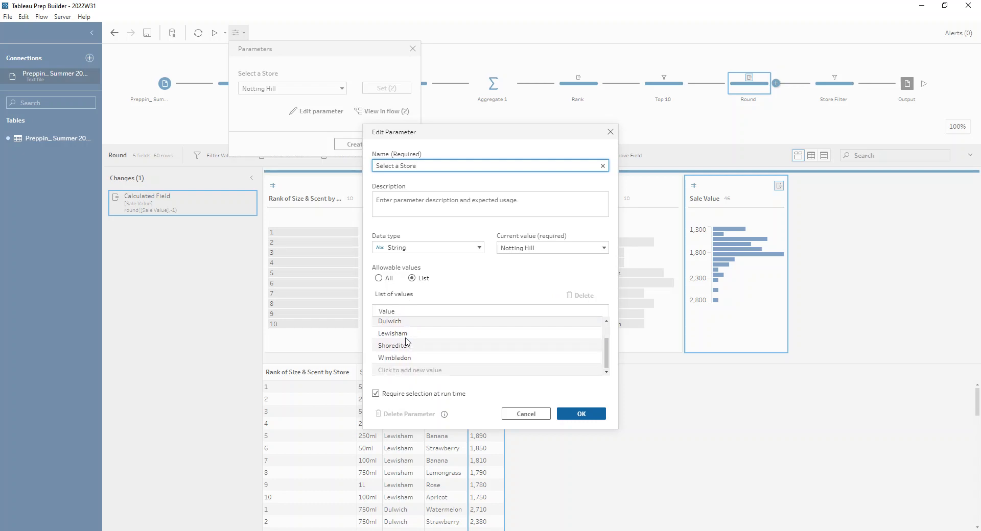
scroll(419, 342, "up", 2)
scroll(422, 361, "down", 2)
left_click(578, 414)
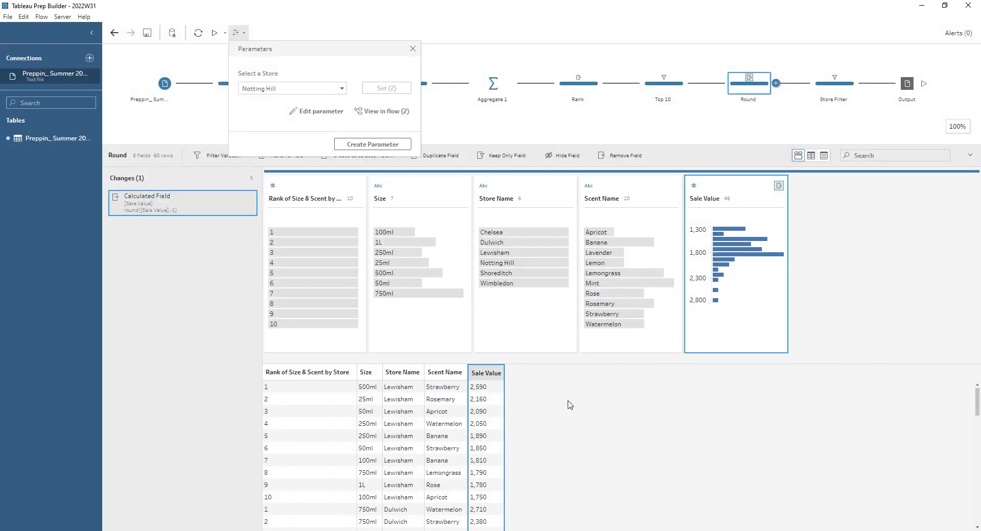
left_click(409, 50)
- Examine the Store Filter step's calculation that matches Store Name to the Select a Store parameter, closing it unchanged
left_click(838, 92)
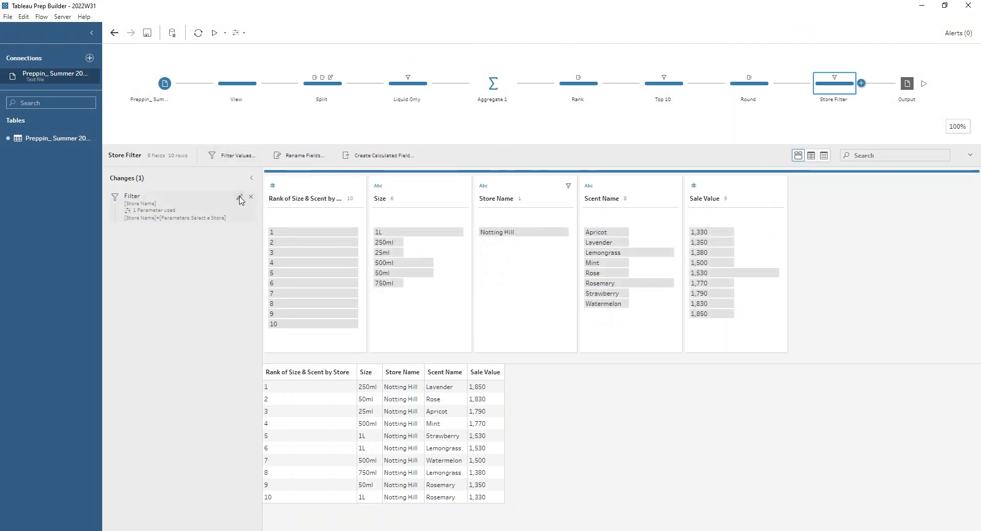
left_click(240, 199)
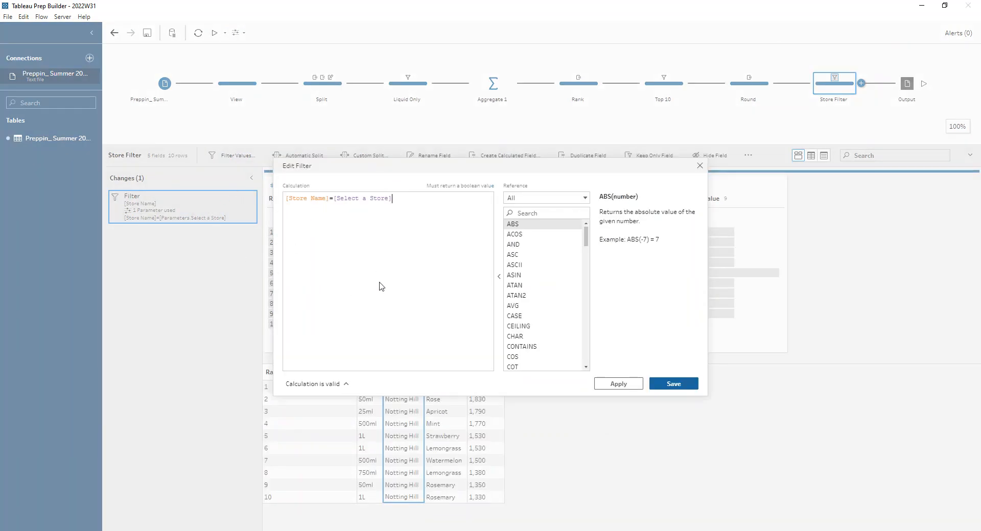
left_click(700, 166)
left_click(249, 156)
left_click(700, 165)
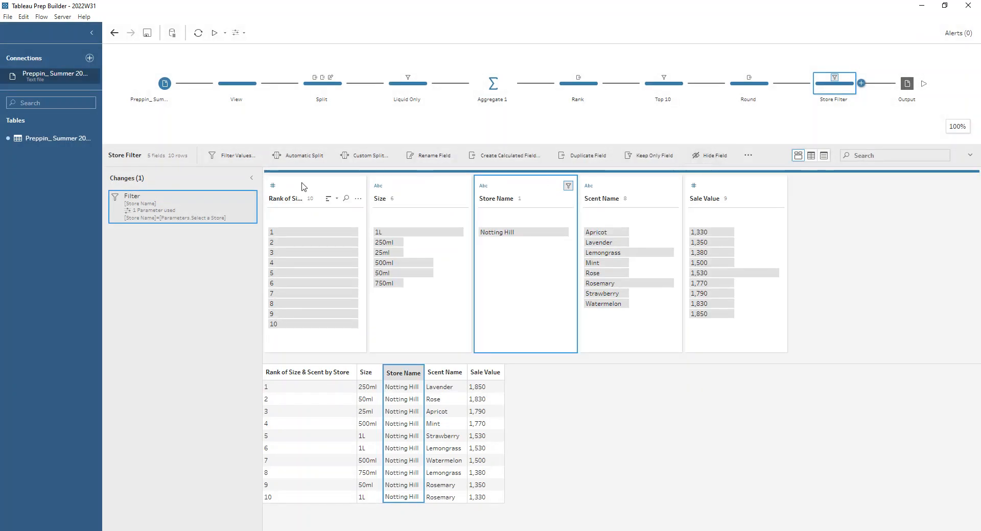
left_click(240, 200)
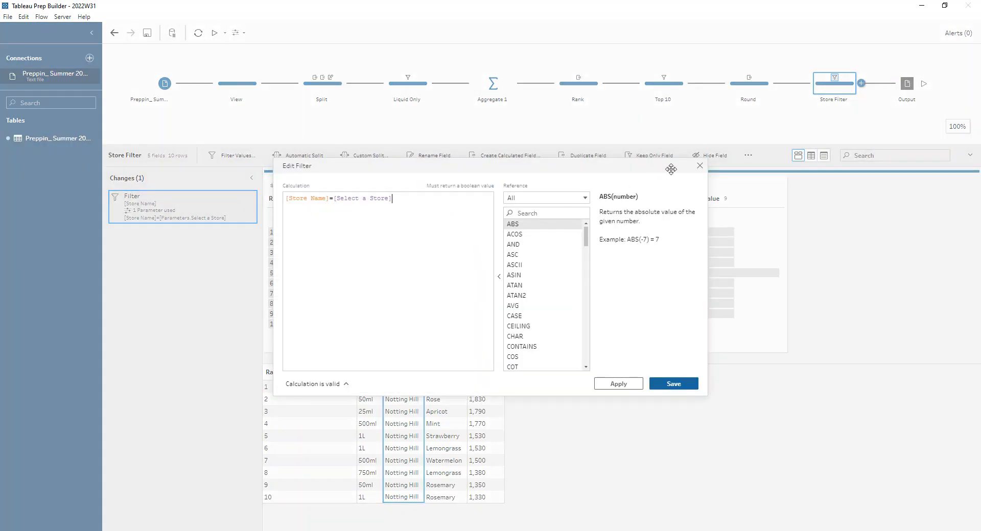
left_click(700, 166)
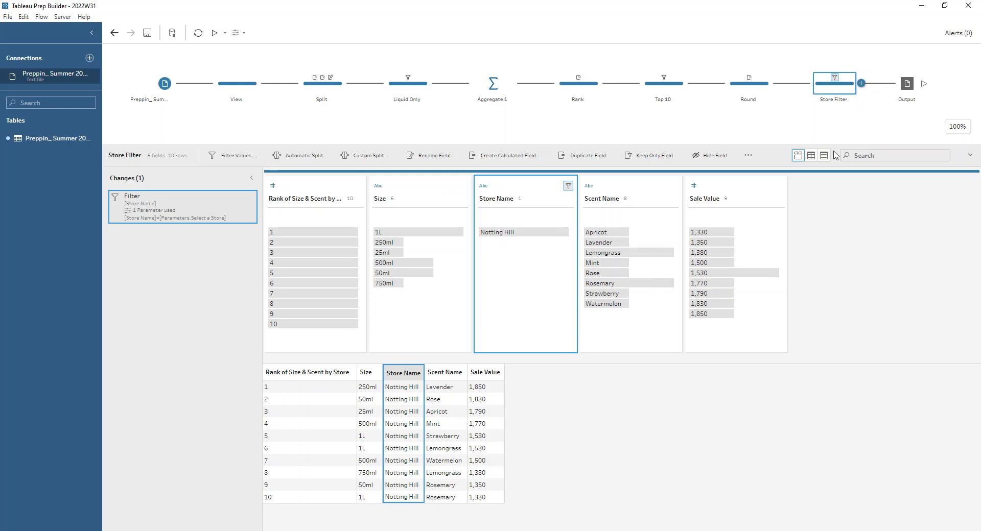
- Review the Output step's file settings and the parameter choices available for the output name
left_click(900, 90)
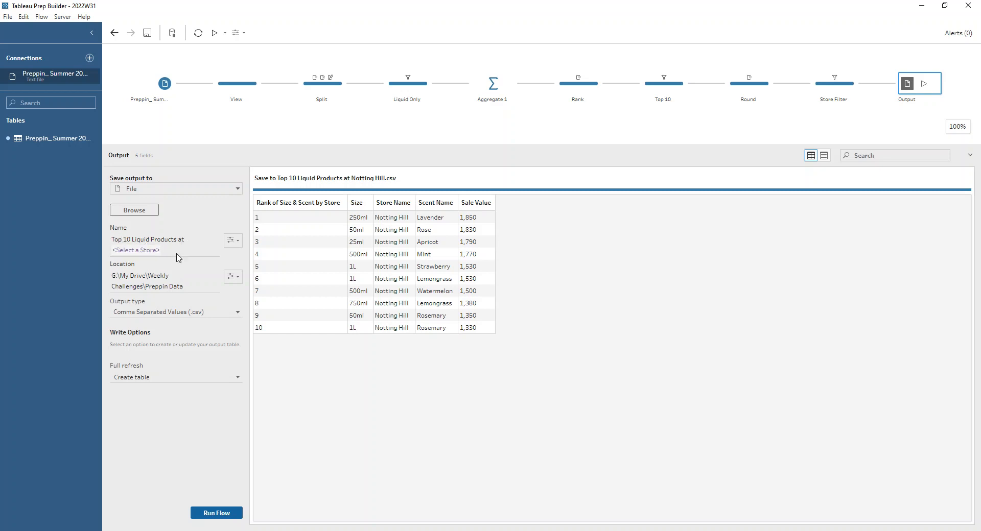
left_click(234, 241)
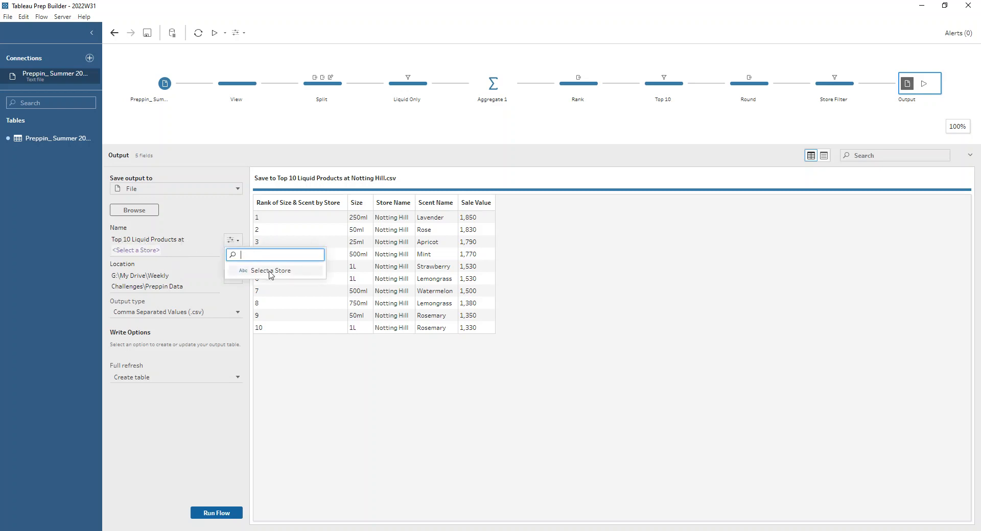
left_click(166, 252)
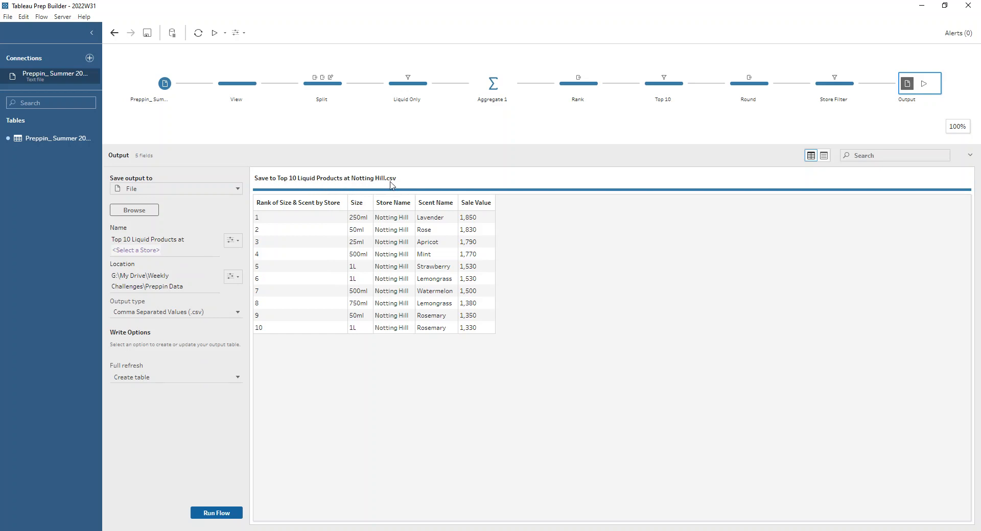
- Run the flow to the CSV output with Chelsea chosen for the Select a Store parameter
left_click(213, 511)
left_click(497, 289)
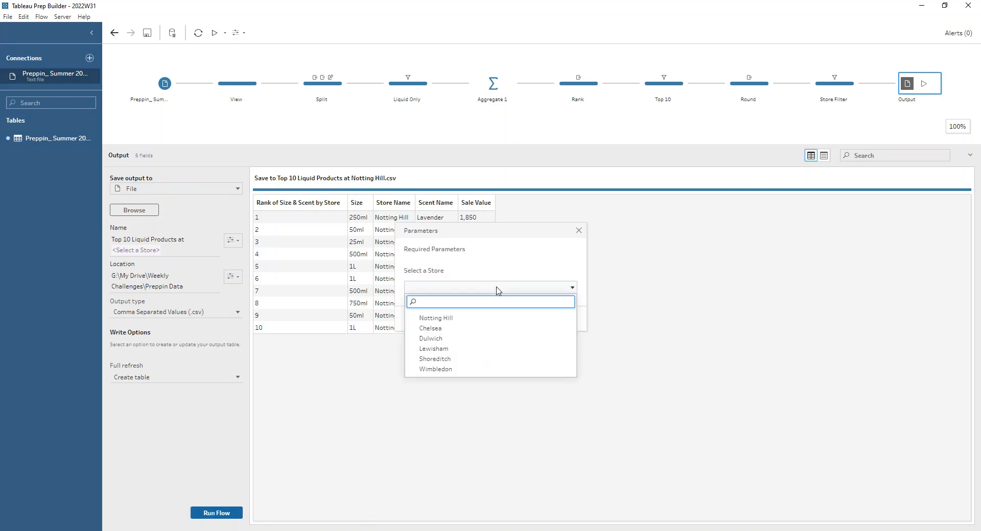
left_click(467, 329)
left_click(546, 319)
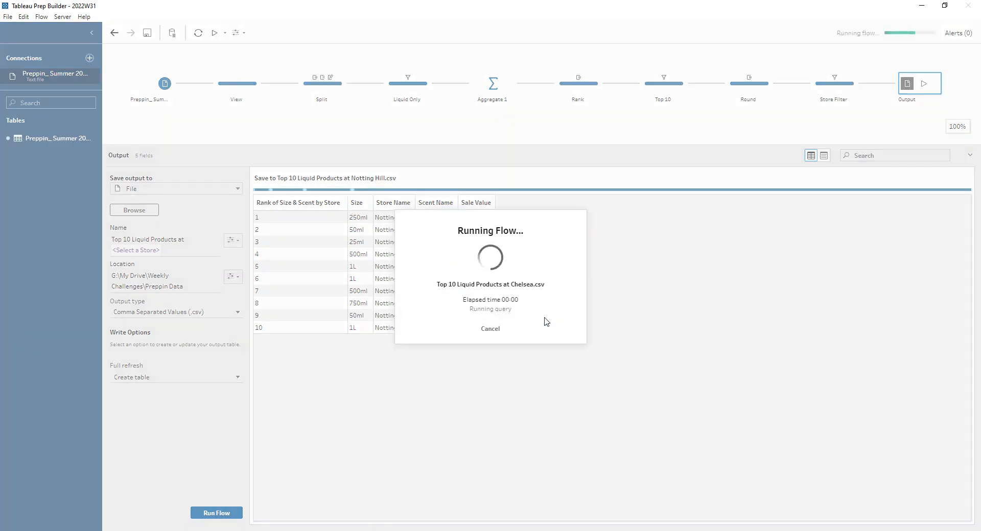
left_click(496, 329)
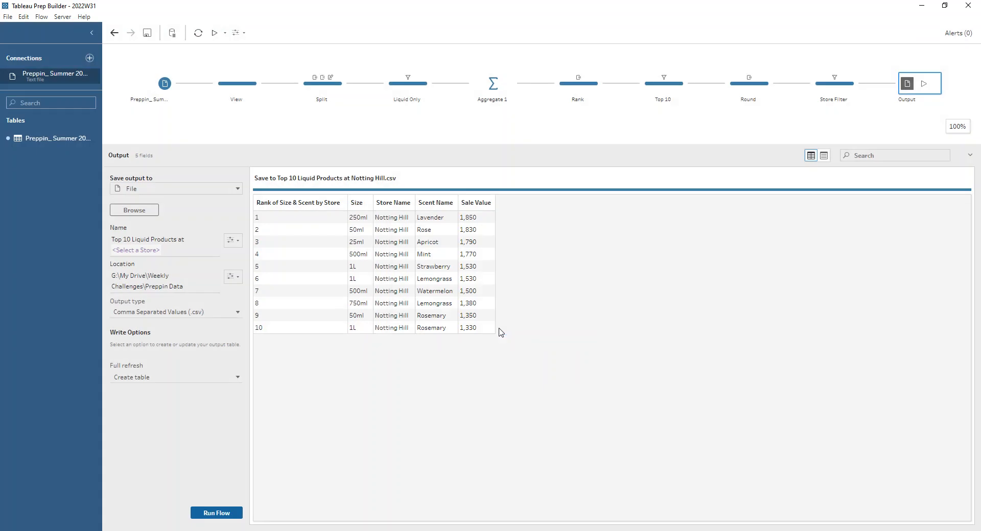
- Switch to File Explorer and open Top 10 Liquid Products at Chelsea.csv from the Preppin Data folder
left_click(358, 530)
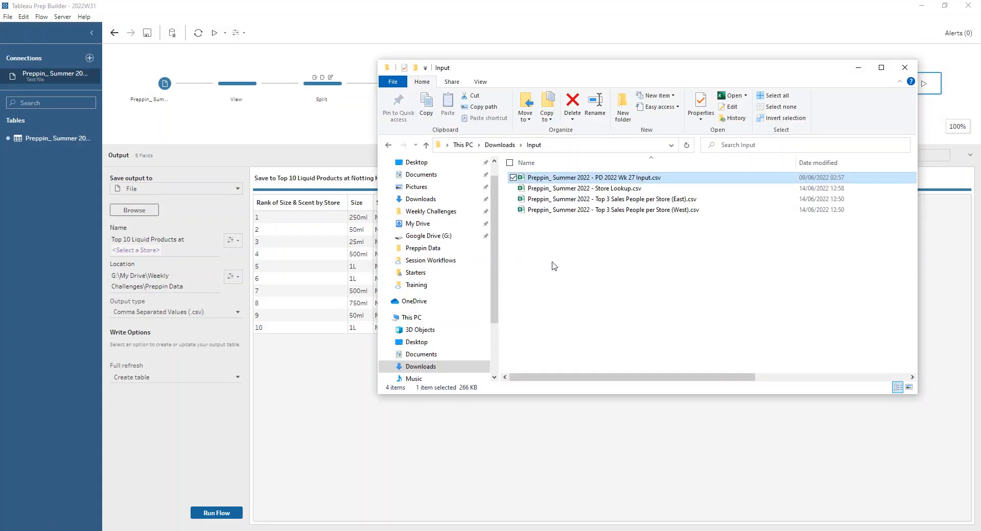
left_click(443, 248)
left_click(565, 179)
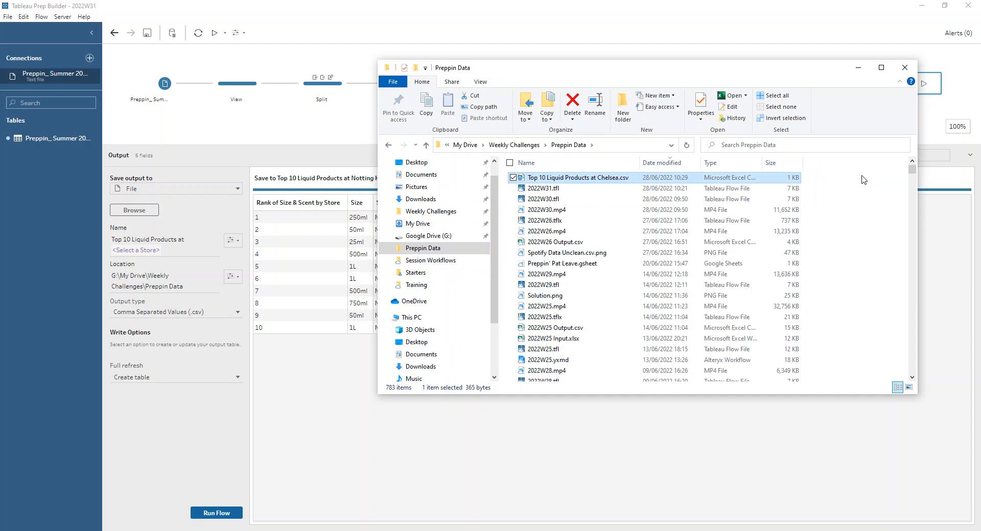
double_click(630, 179)
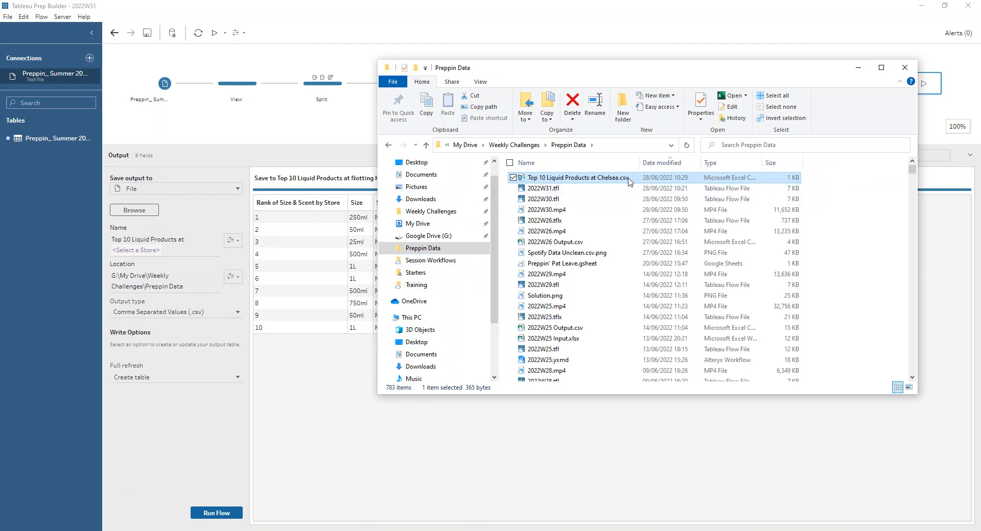